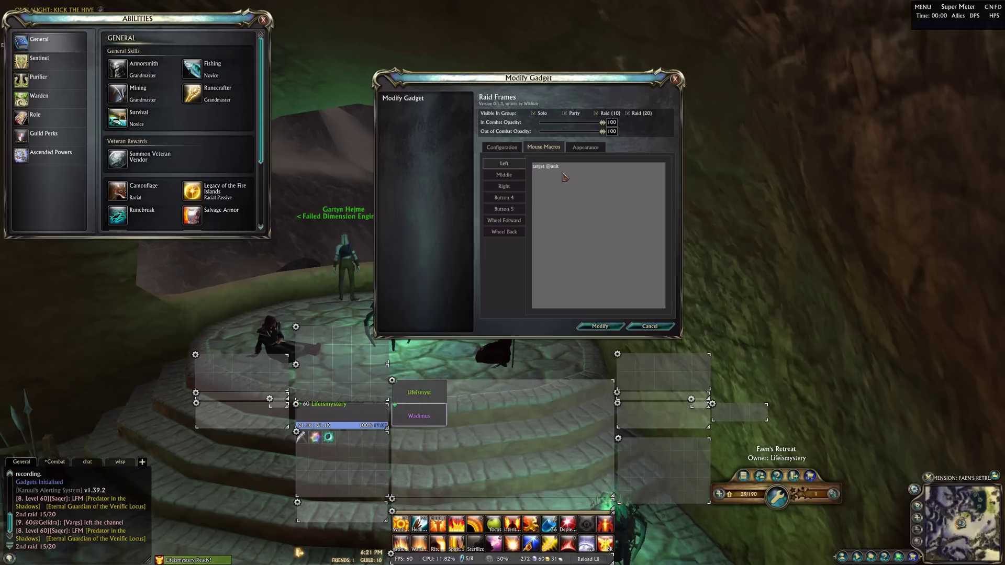
left_click_drag(565, 176, 549, 179)
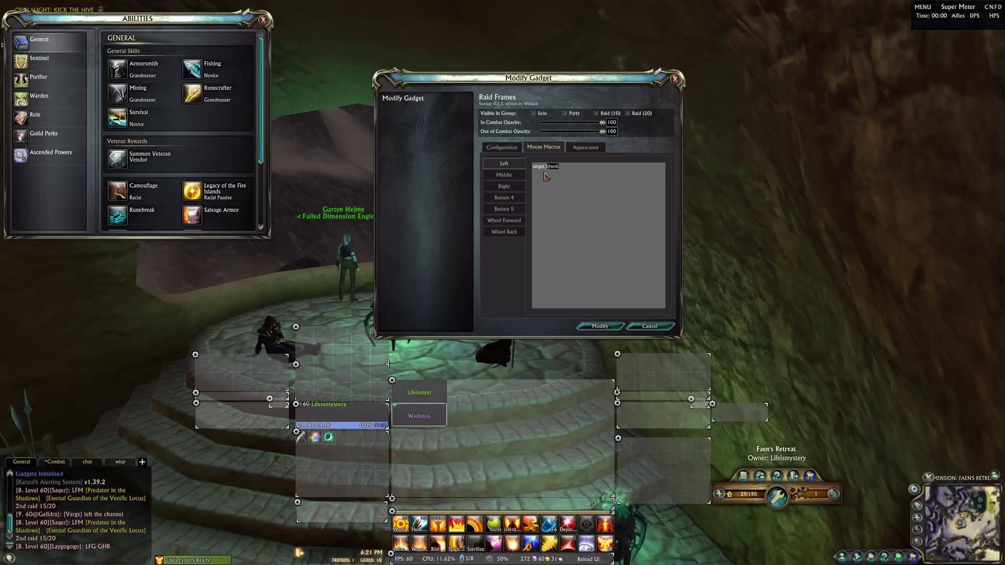
left_click(567, 173)
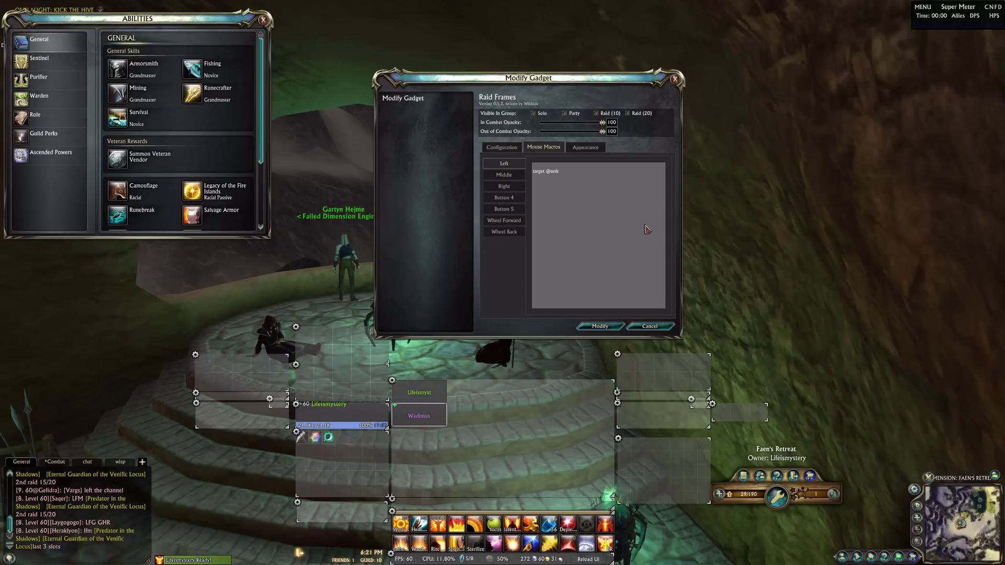
key("Return")
key("Return")
key("Return")
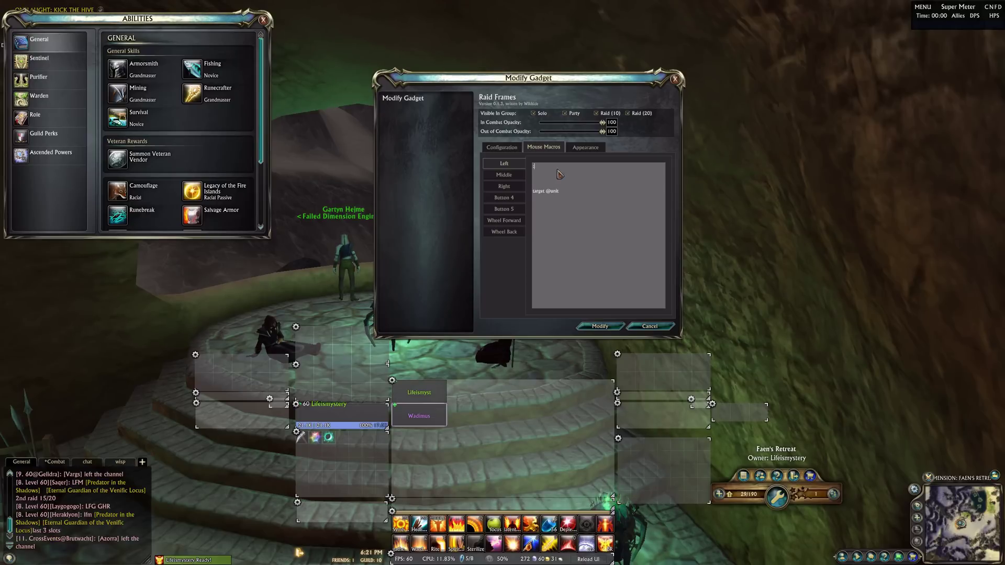
key("Return")
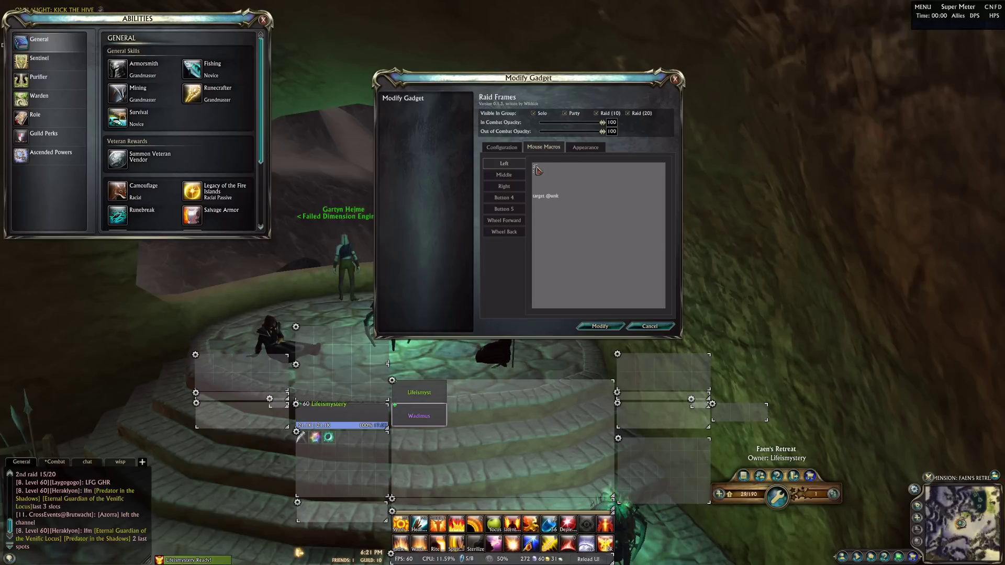
Step: Write the ':if role == 1 or role== 6 then' condition with an ':end' line beneath it
type("if :")
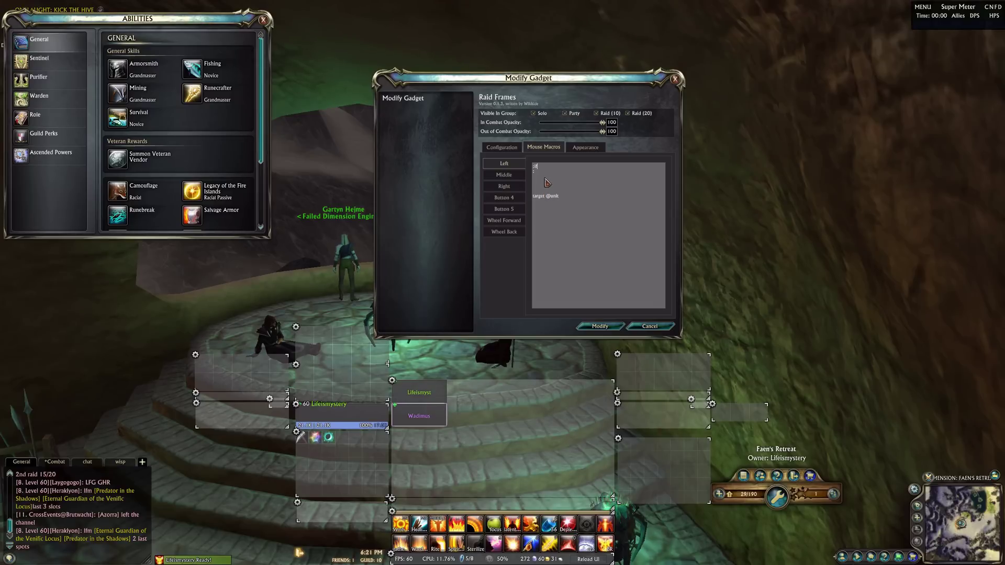
type("end")
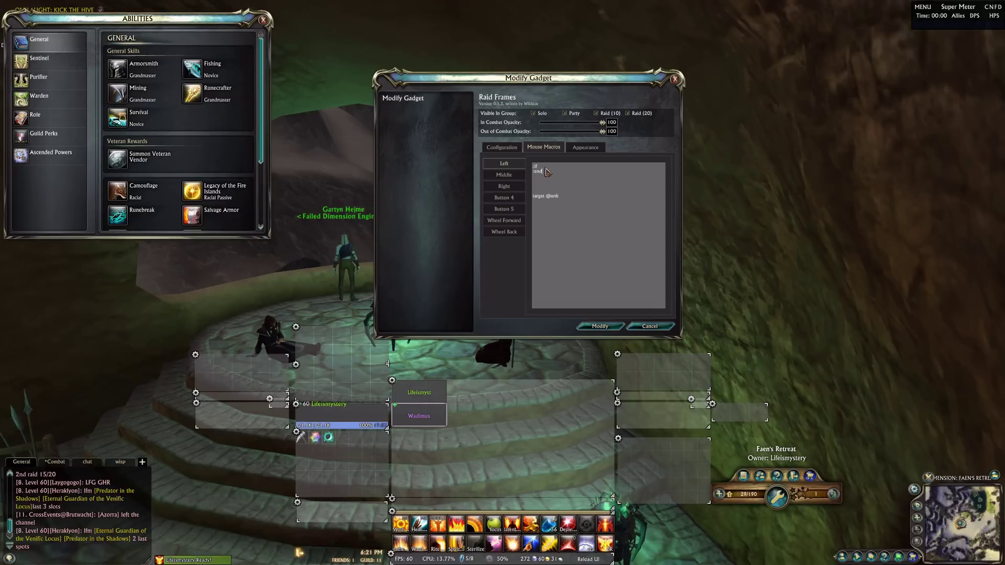
key("Up")
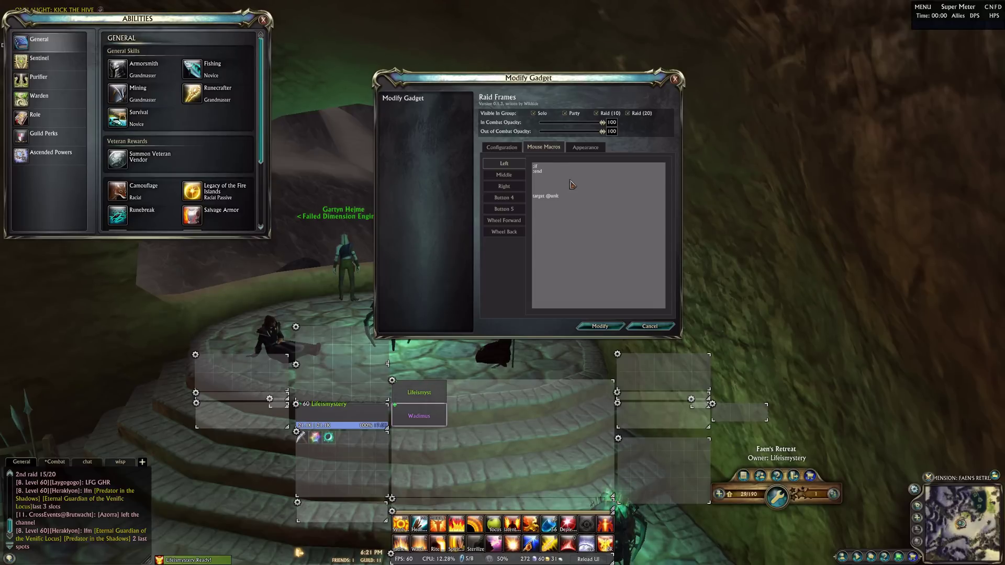
type("rol")
type("e")
type(" ===")
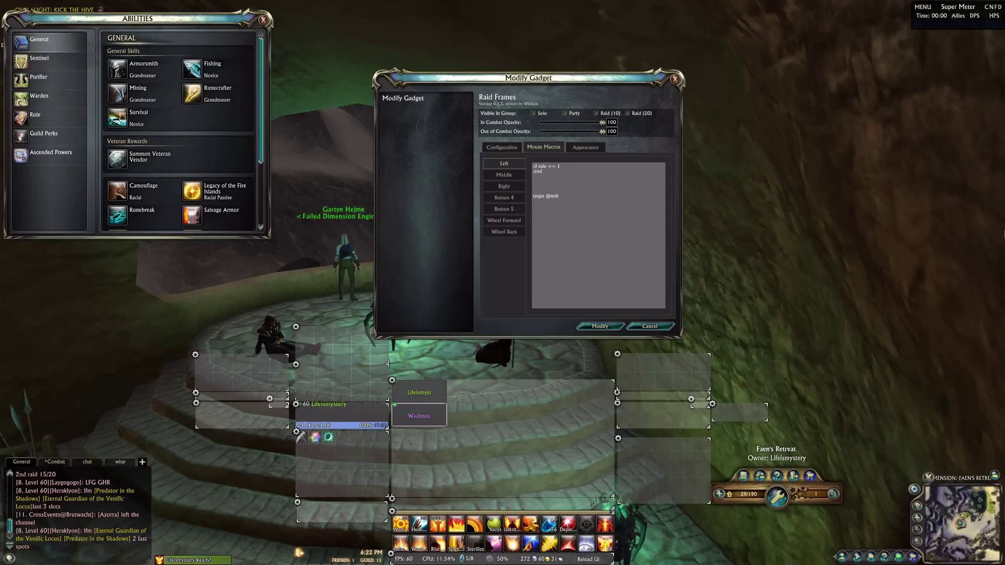
mouse_move(996, 175)
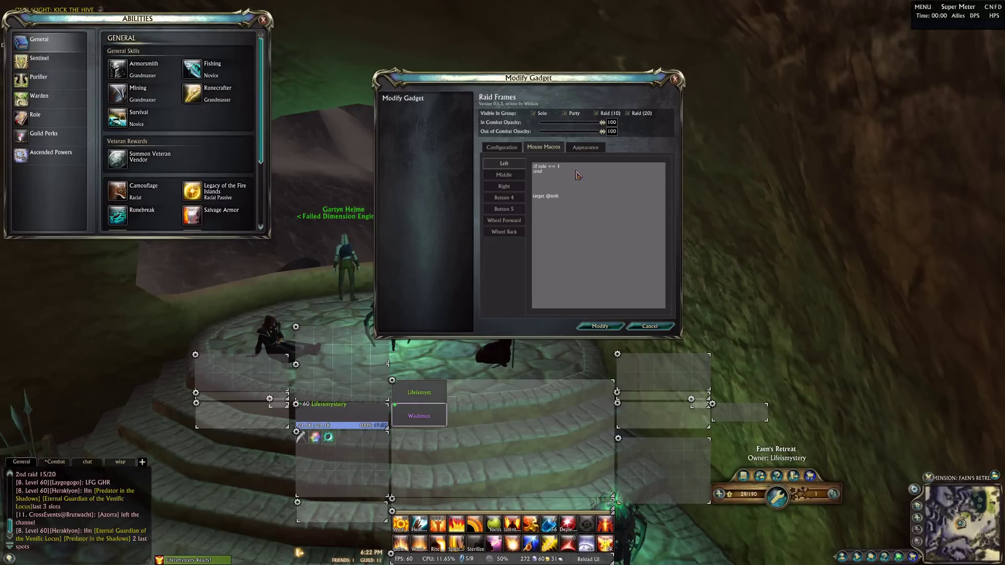
type("r role")
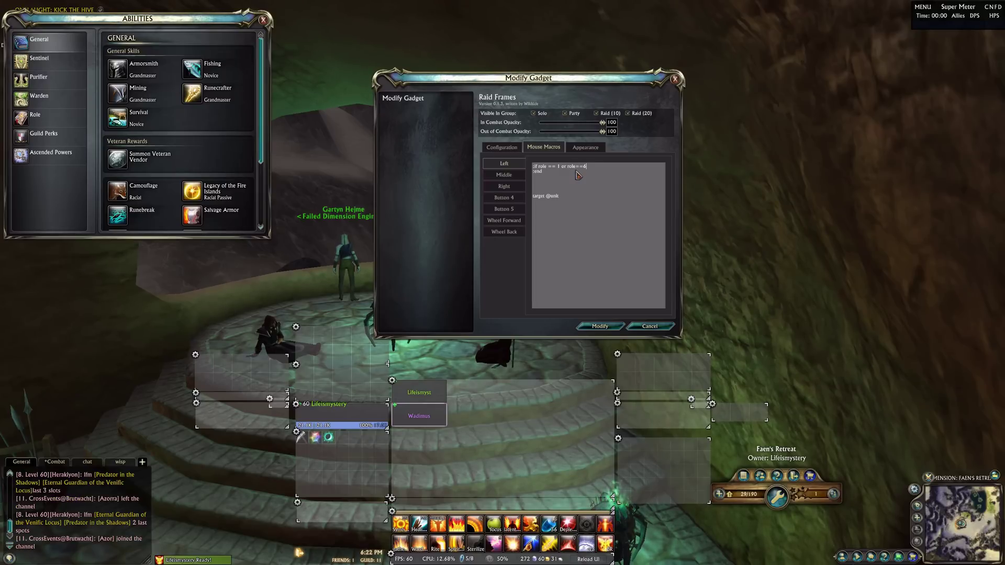
type("== 6")
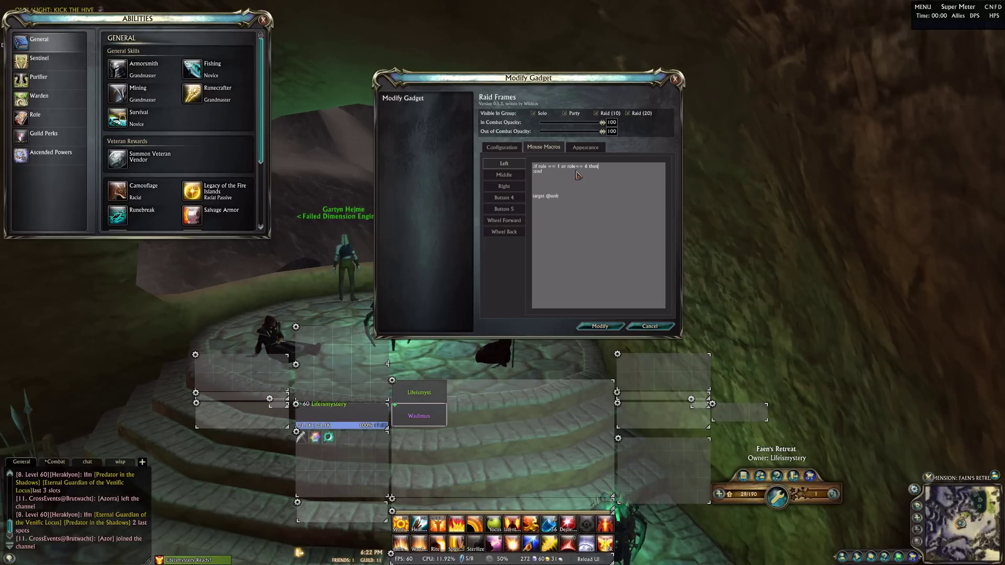
type(" then")
key("Return")
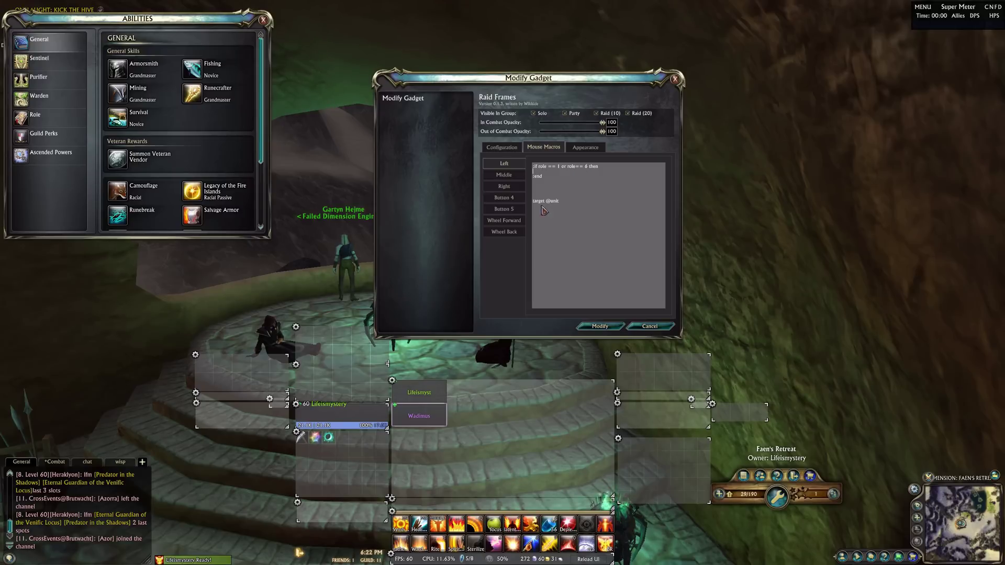
left_click_drag(563, 206, 532, 206)
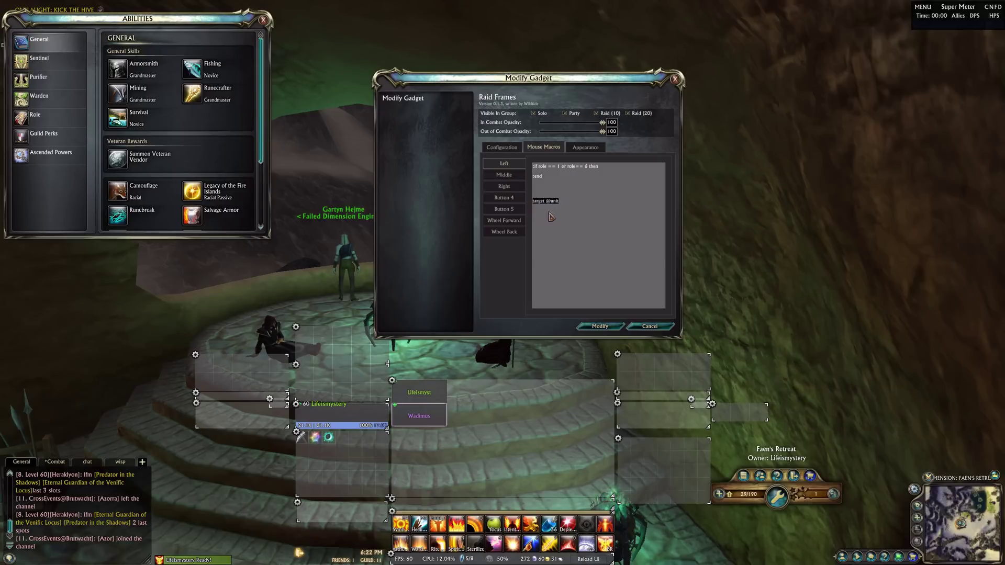
key("ctrl+c")
left_click(541, 171)
key("ctrl+v")
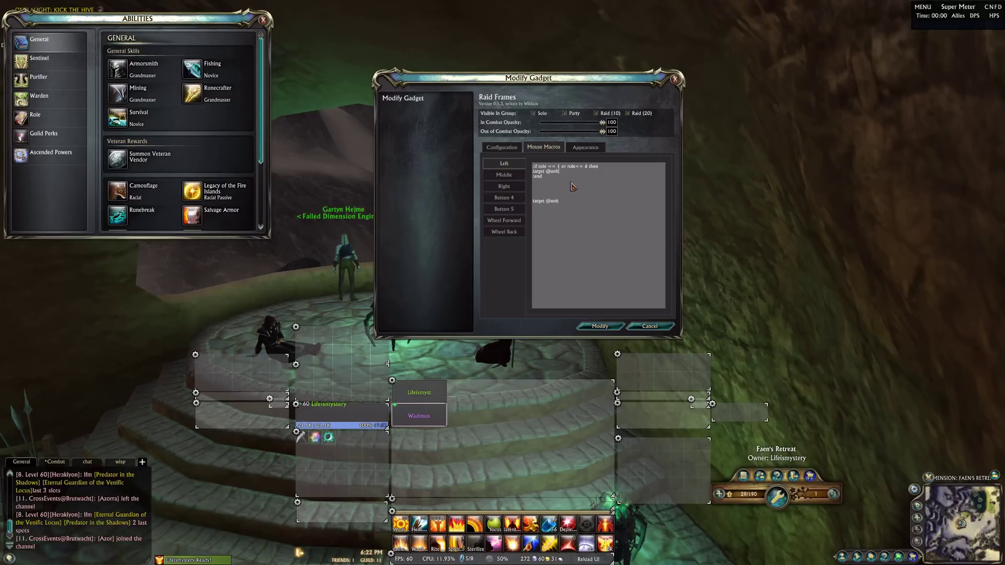
left_click_drag(568, 203, 541, 204)
key("BackSpace")
key("BackSpace")
key("BackSpace")
key("BackSpace")
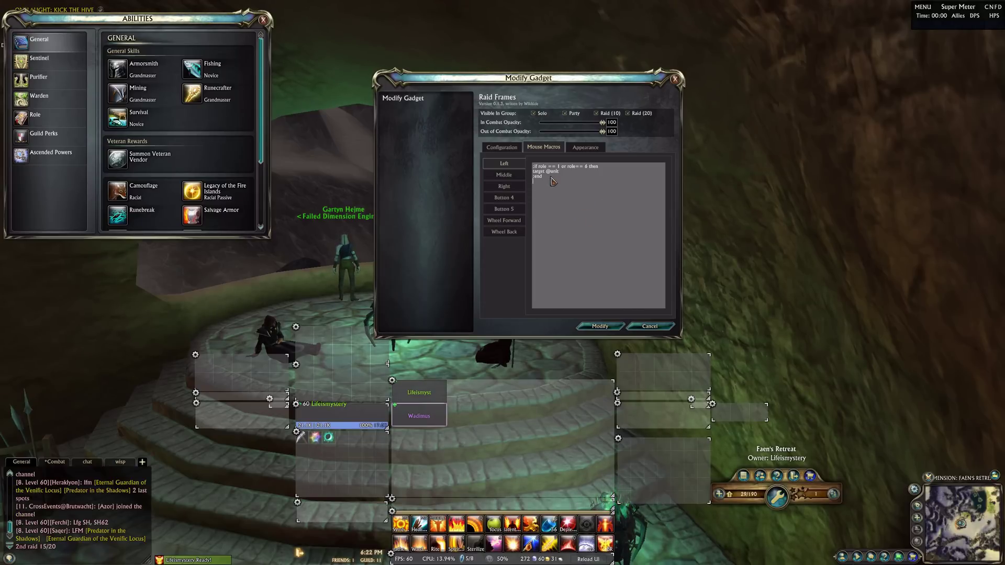
Step: Paste a second copy of the whole if block below ':end'
key("ctrl+a")
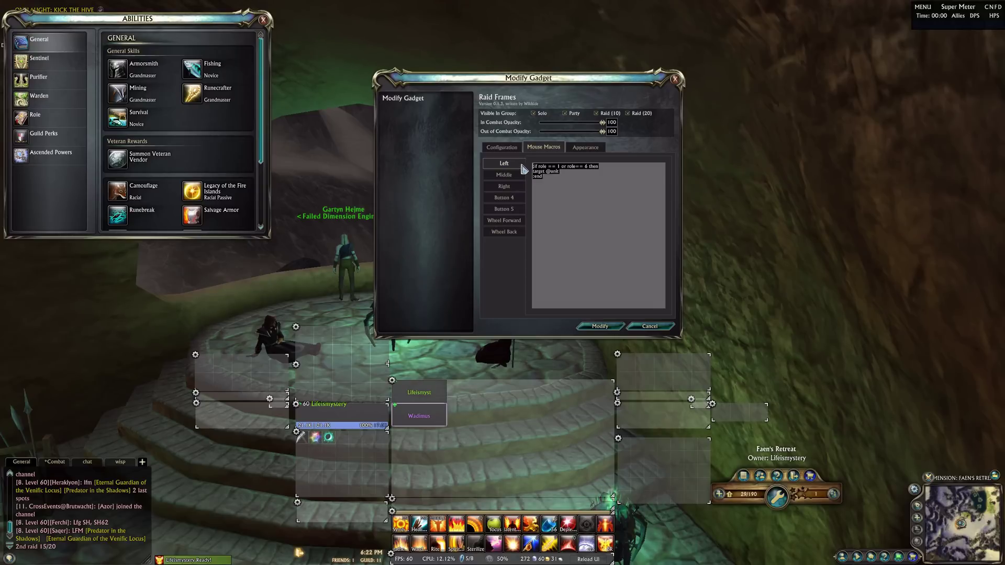
left_click(549, 184)
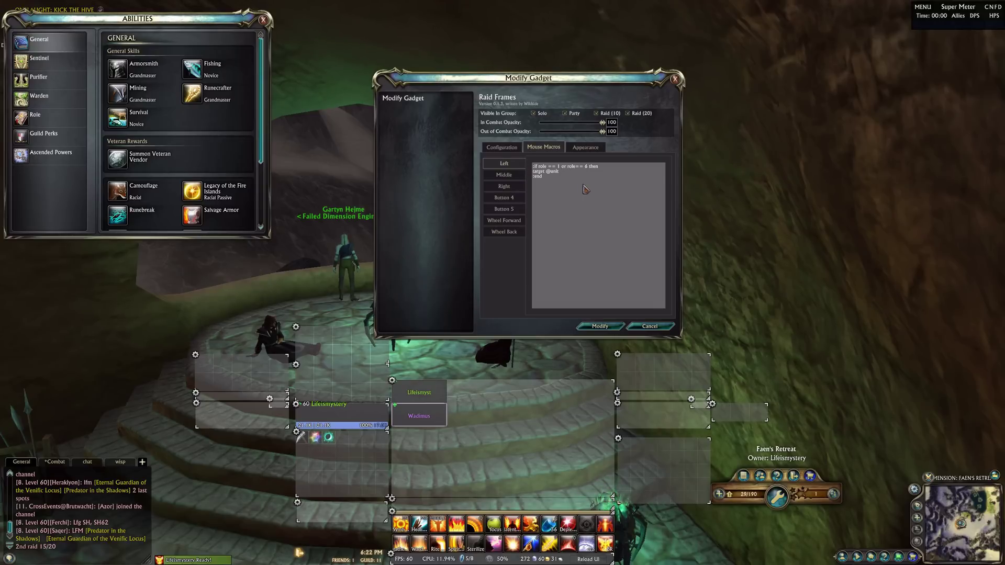
key("ctrl+v")
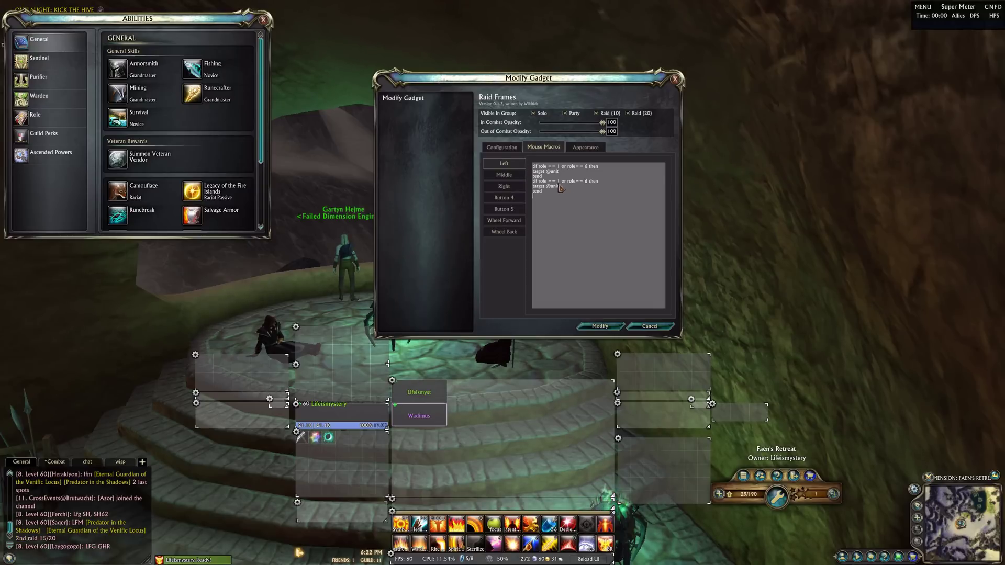
Step: Change the second block's condition to 'if role == 2 then'
left_click(559, 181)
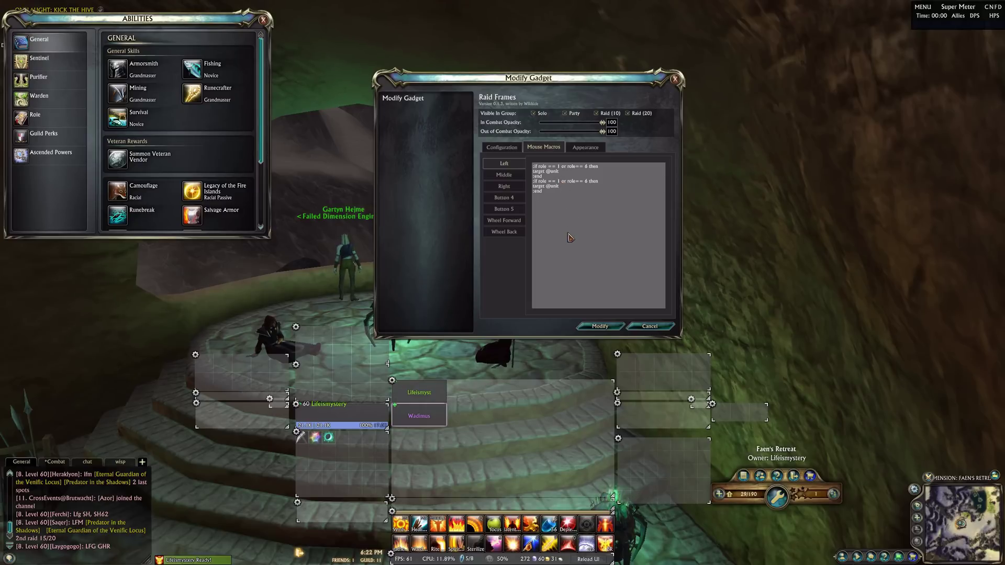
key("BackSpace")
type("2")
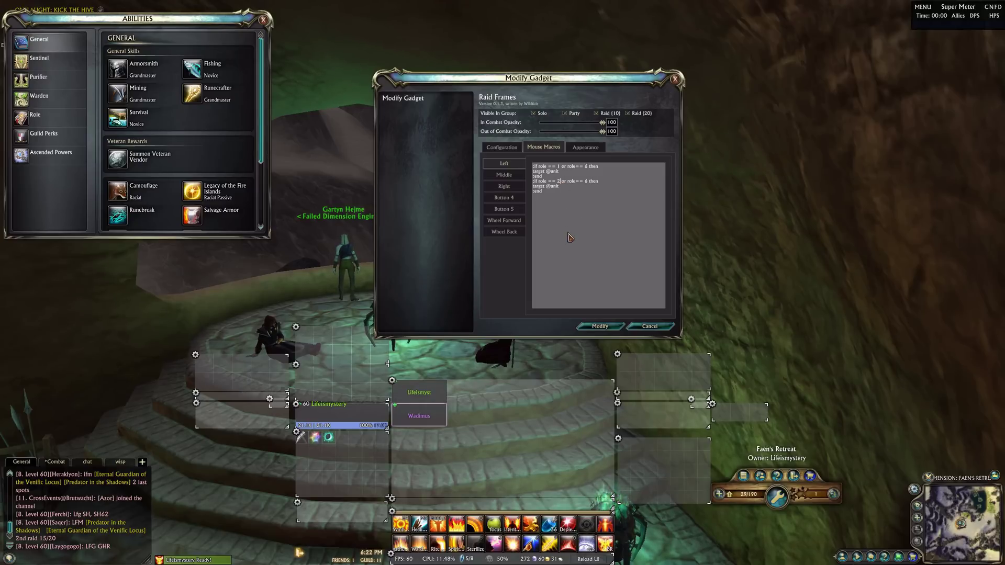
left_click_drag(589, 181, 587, 188)
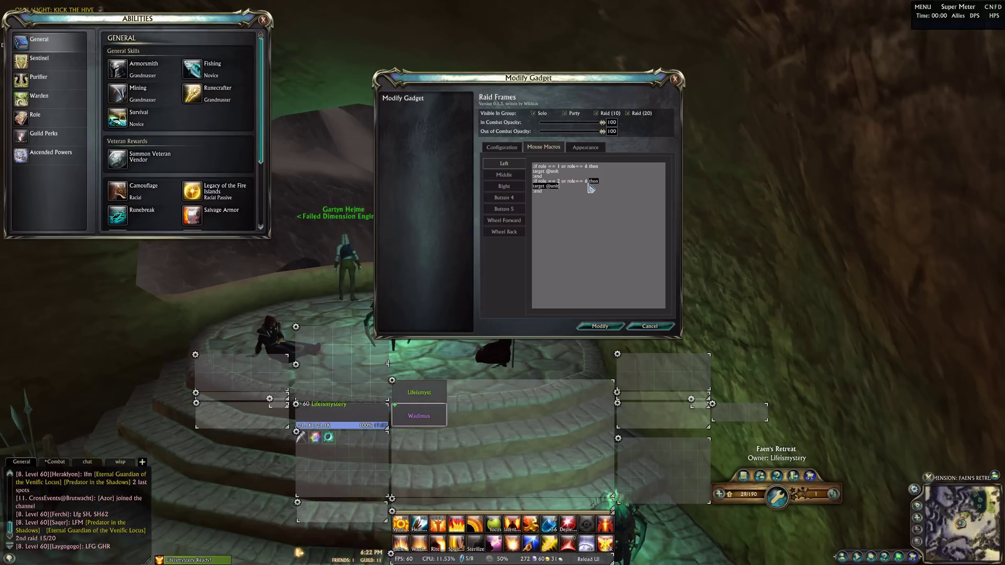
left_click(587, 183)
key("BackSpace")
key("BackSpace")
key("BackSpace")
key("BackSpace")
key("BackSpace")
key("BackSpace")
key("BackSpace")
key("BackSpace")
key("BackSpace")
key("BackSpace")
key("BackSpace")
key("BackSpace")
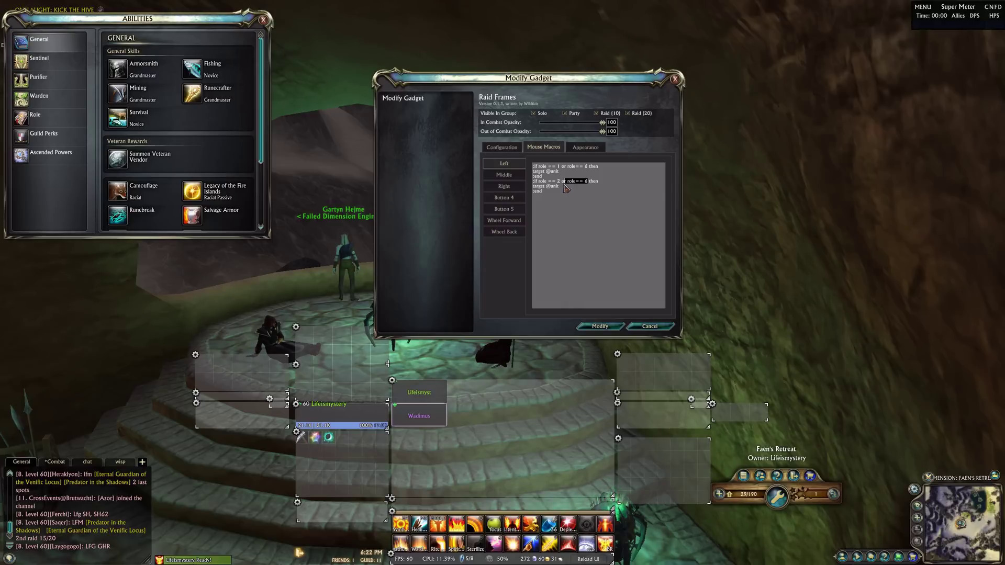
Step: Start a cast line directly under 'if role == 2 then'
left_click(574, 181)
key("Return")
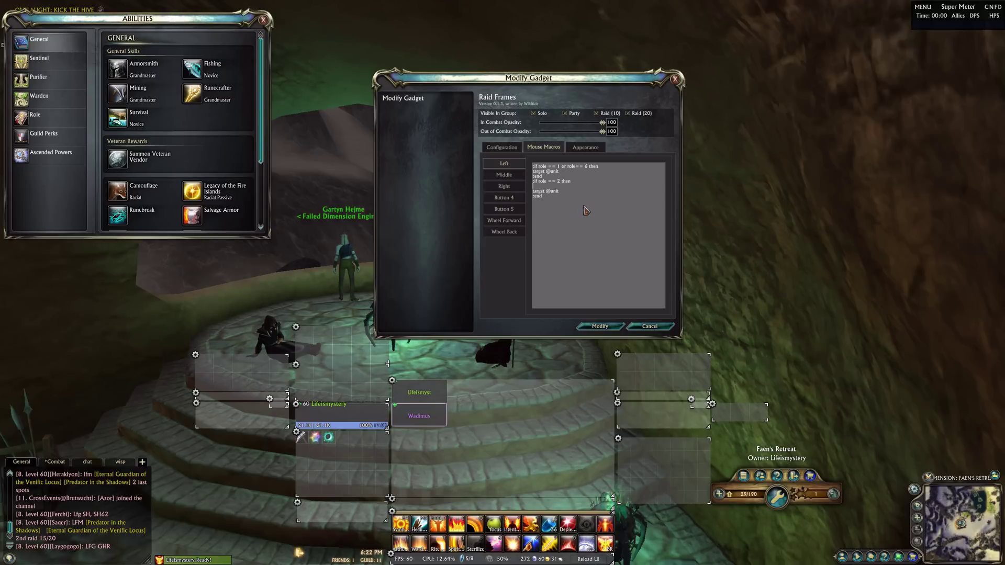
type("ca")
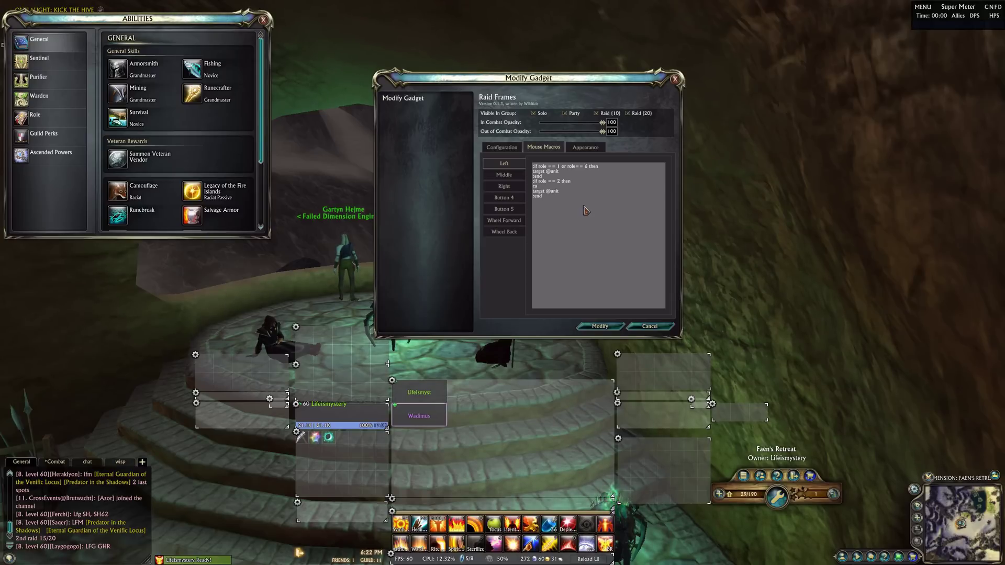
type("st [")
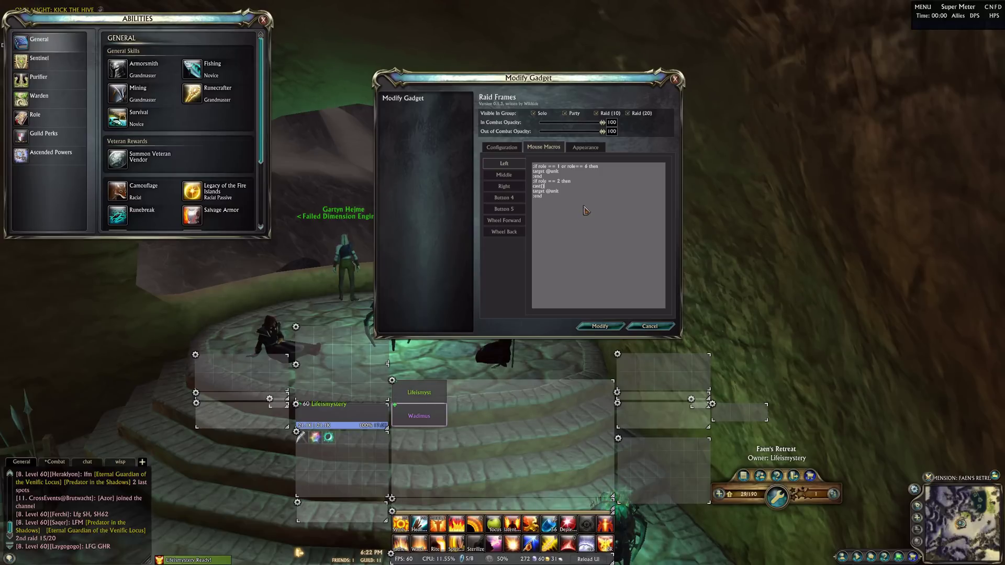
type(" 90")
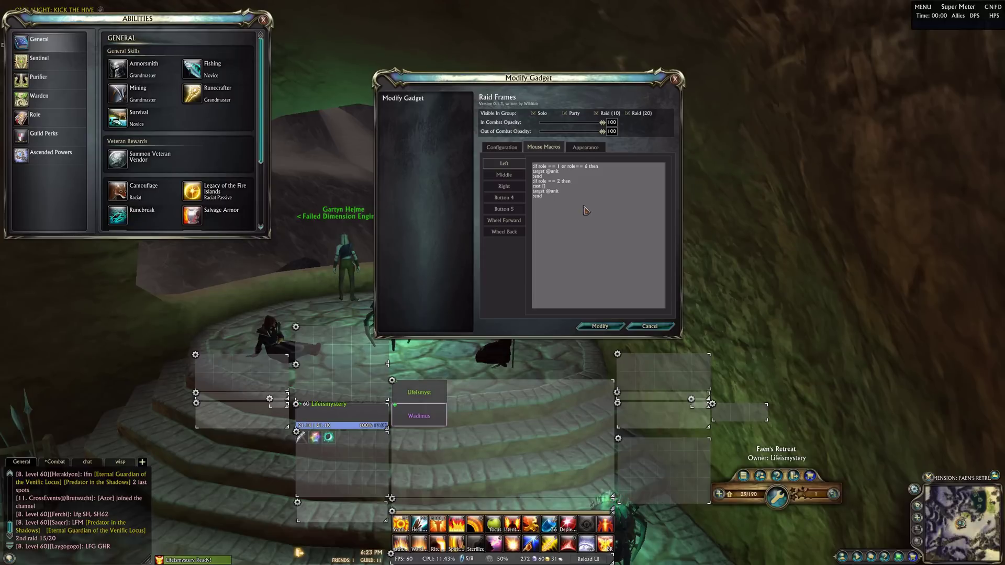
type("ift")
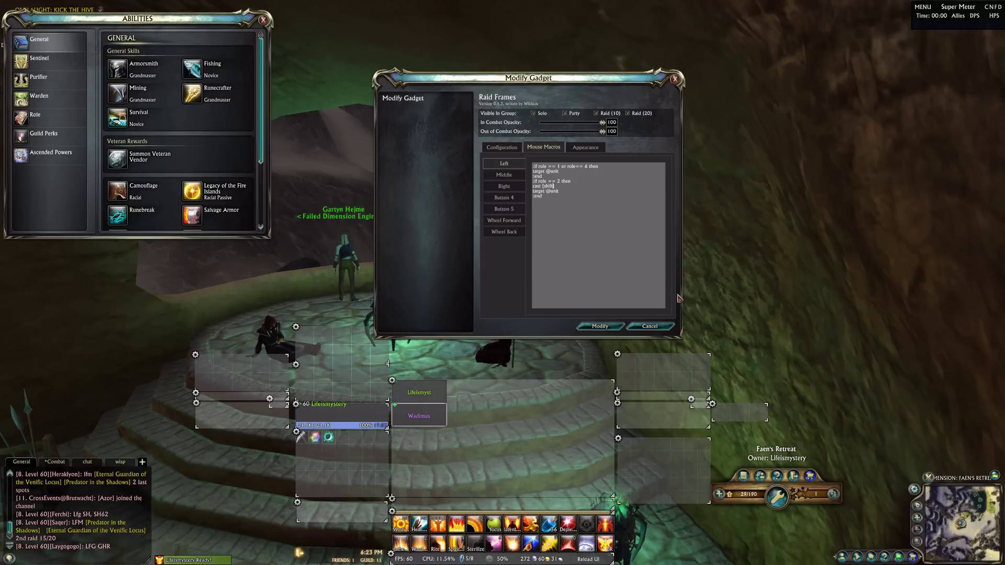
Step: Close Abilities and show the Warden role's soul trees beside the macro editor
left_click(264, 21)
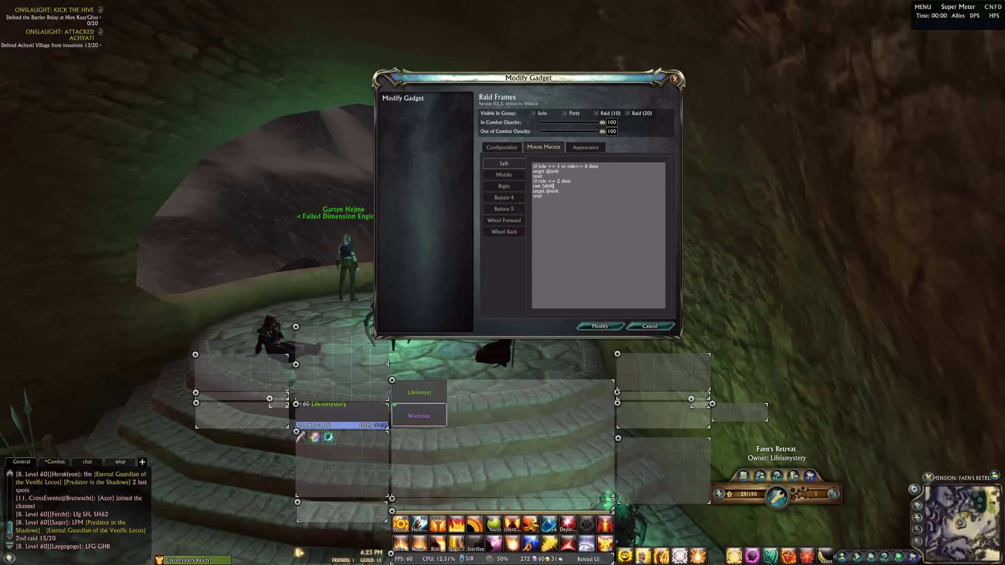
left_click(843, 556)
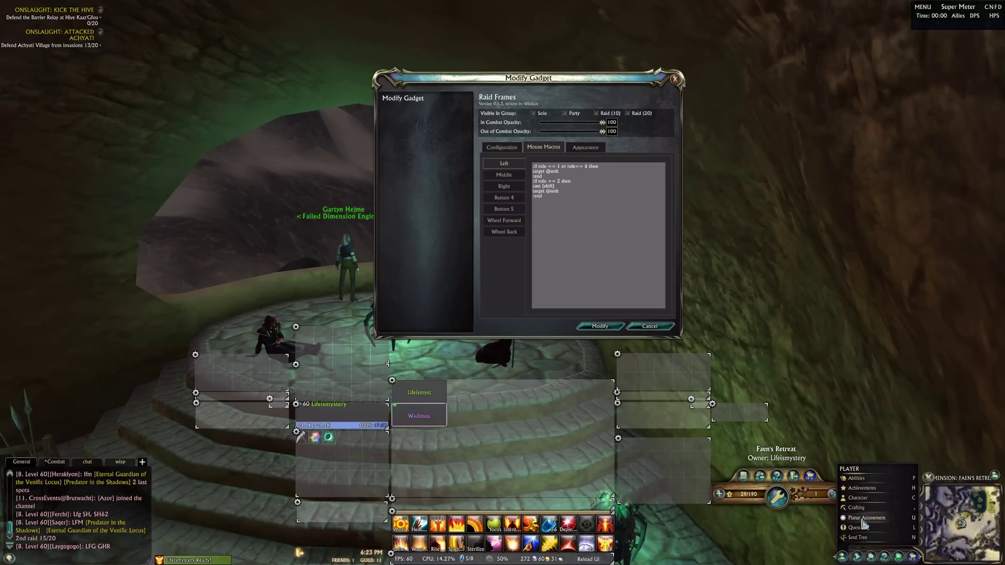
left_click(857, 538)
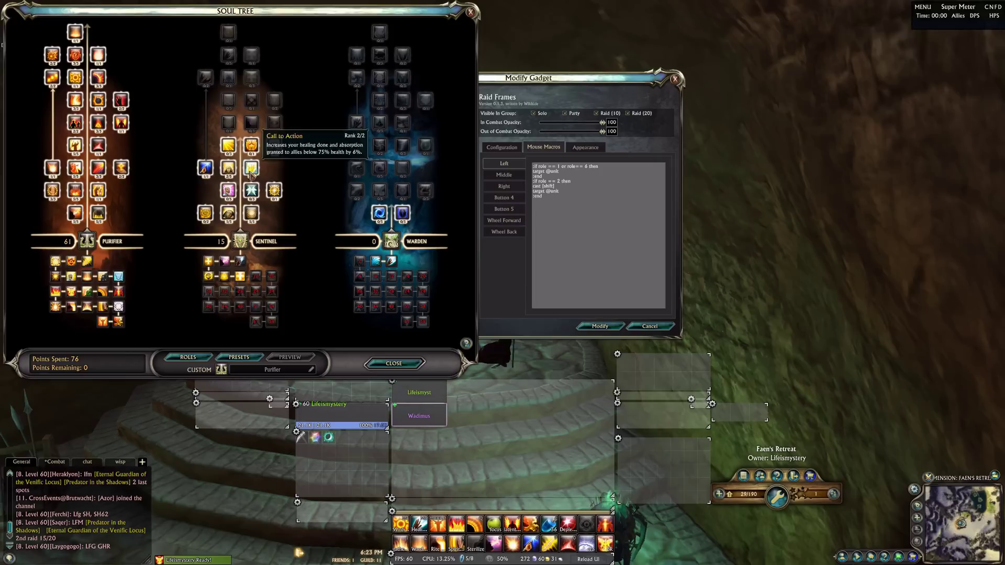
left_click(188, 358)
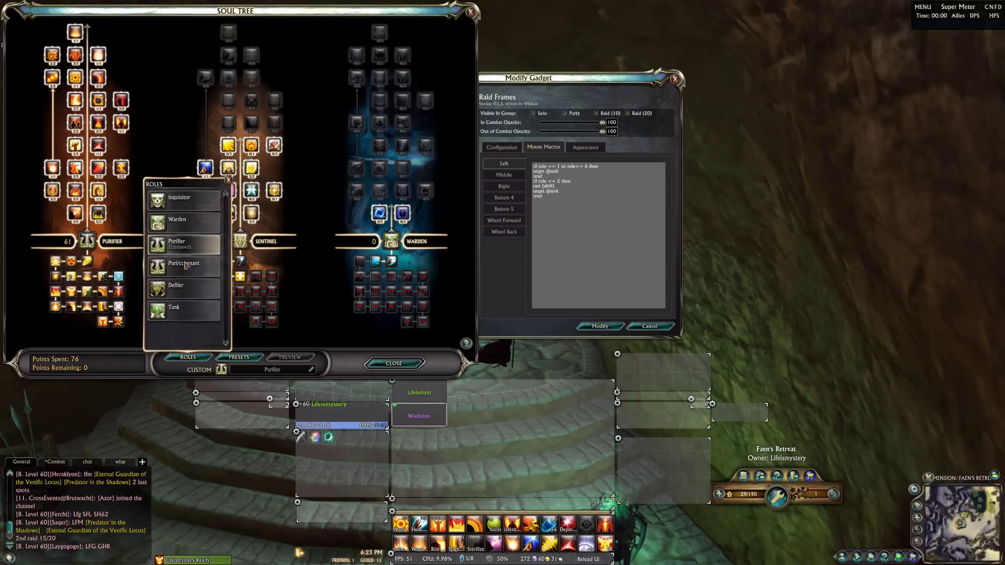
left_click(191, 222)
left_click(228, 180)
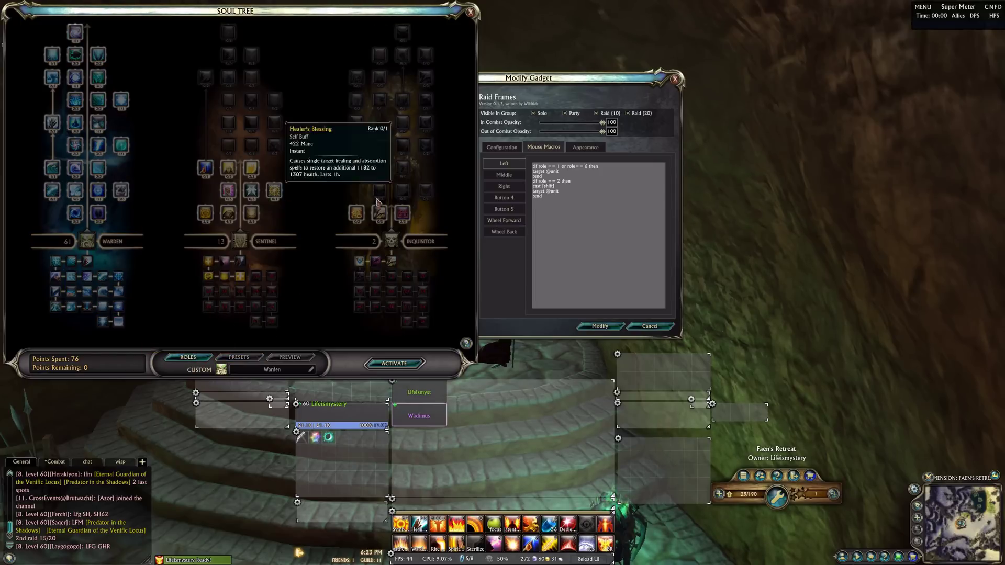
left_click(565, 191)
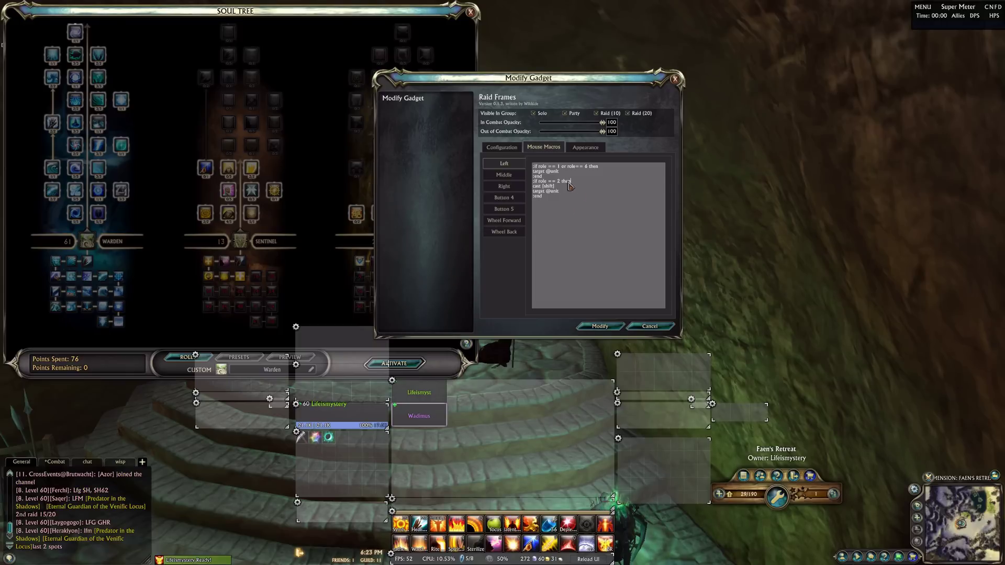
type("@")
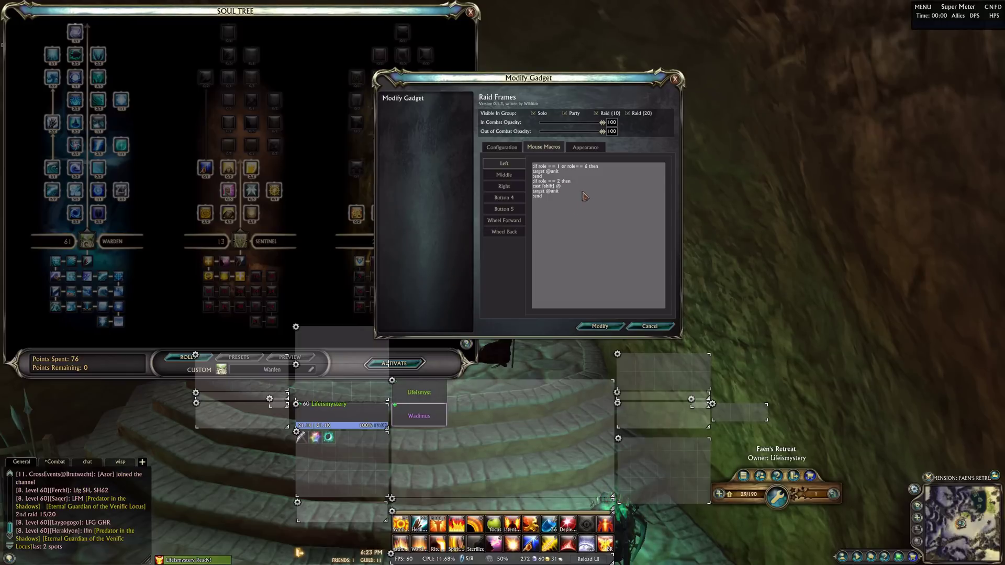
type("unit")
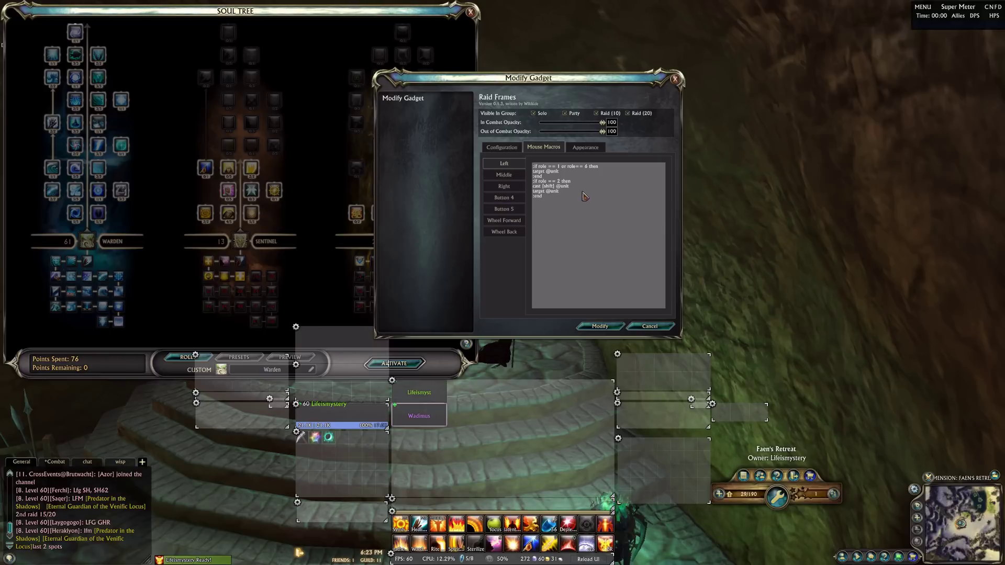
mouse_move(102, 285)
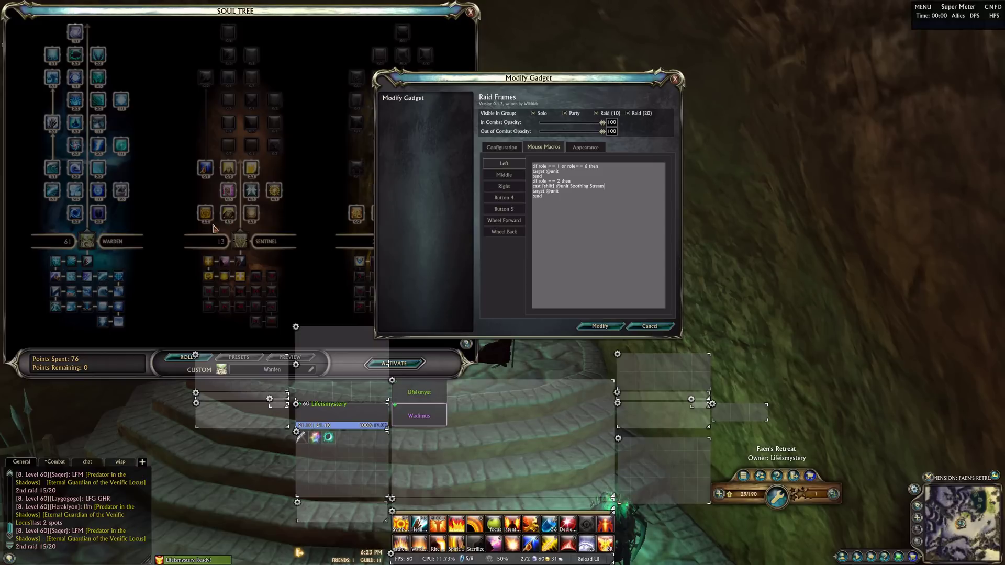
type("othing Stream")
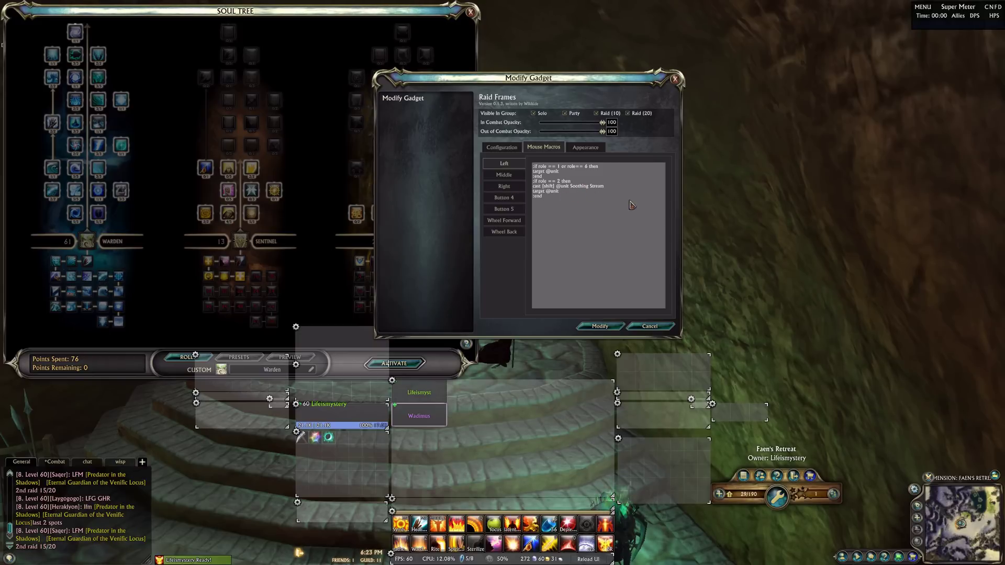
key("Return")
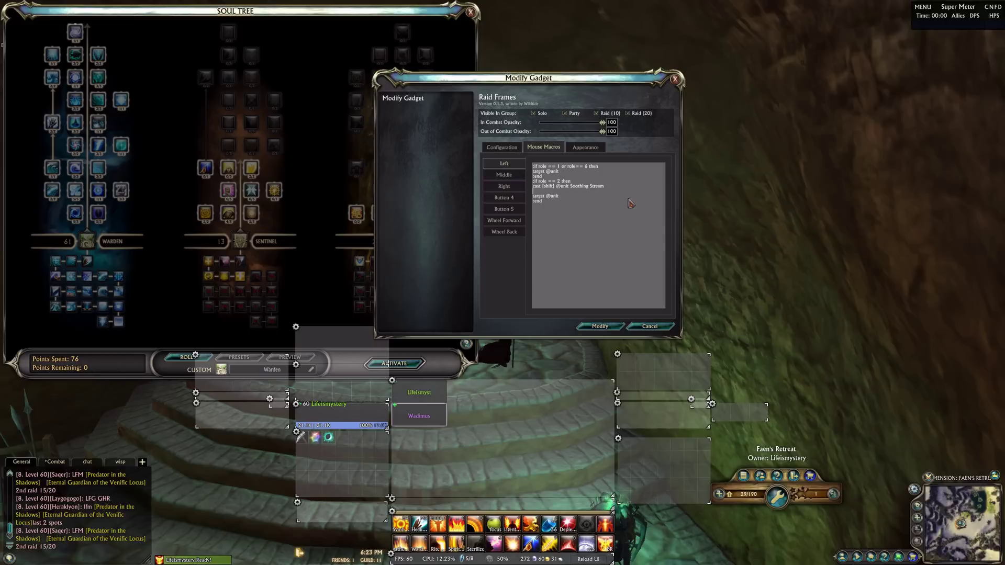
type("cast")
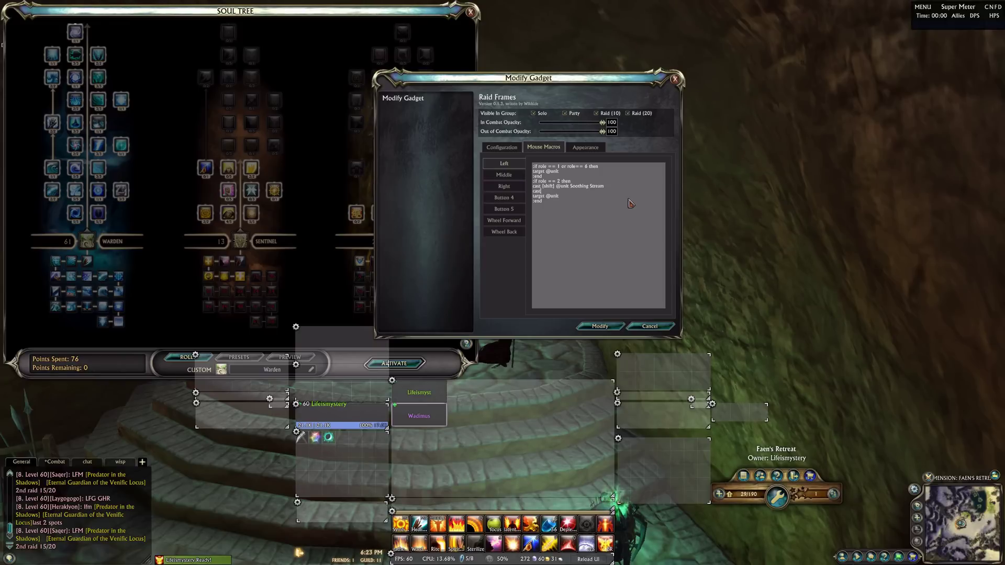
type(" @")
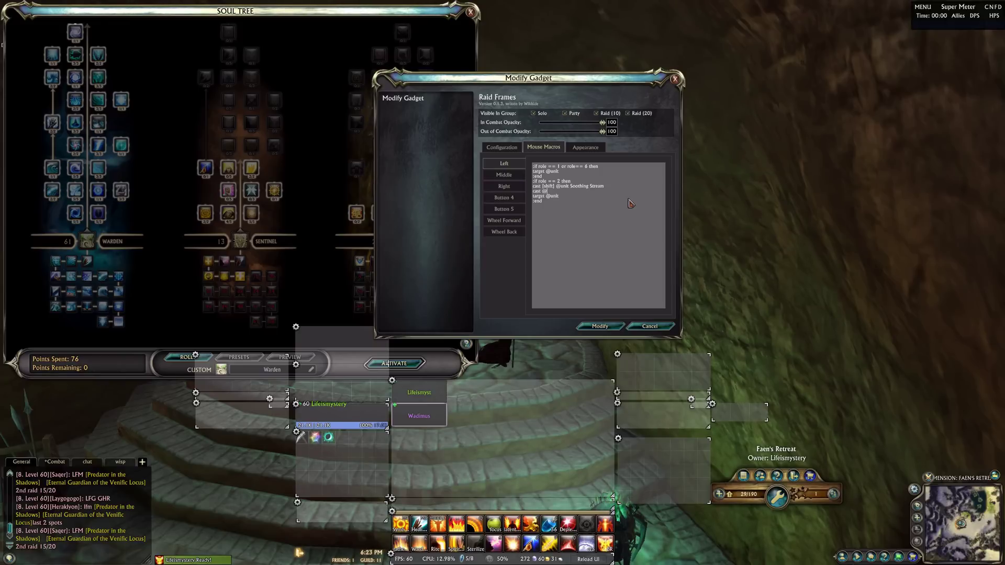
type("unit")
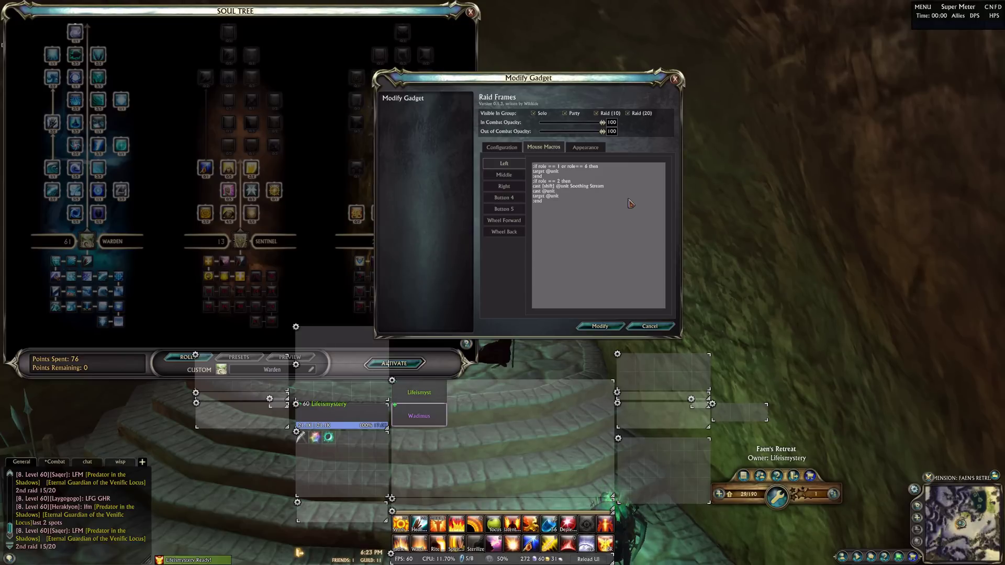
type("Healing Spray")
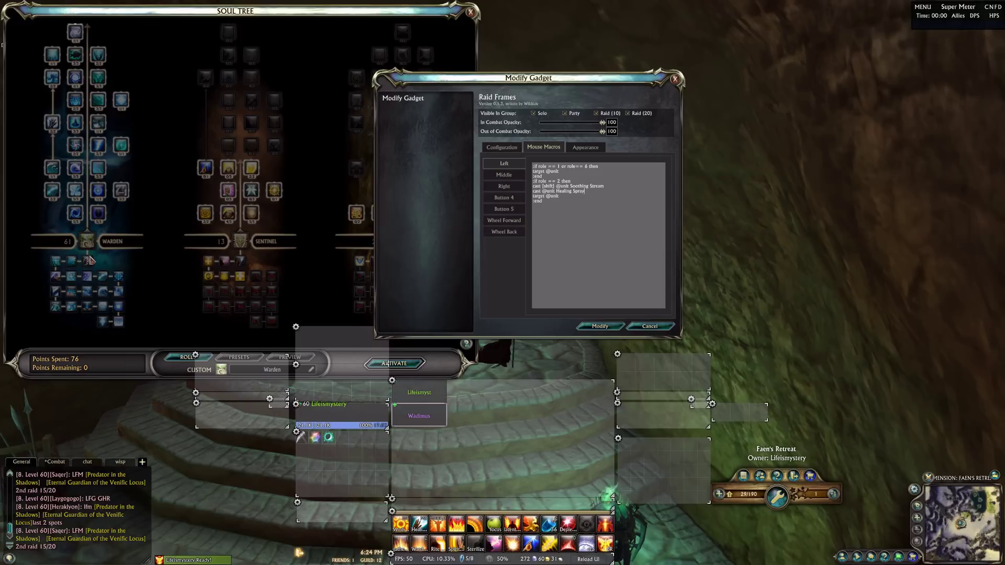
mouse_move(88, 260)
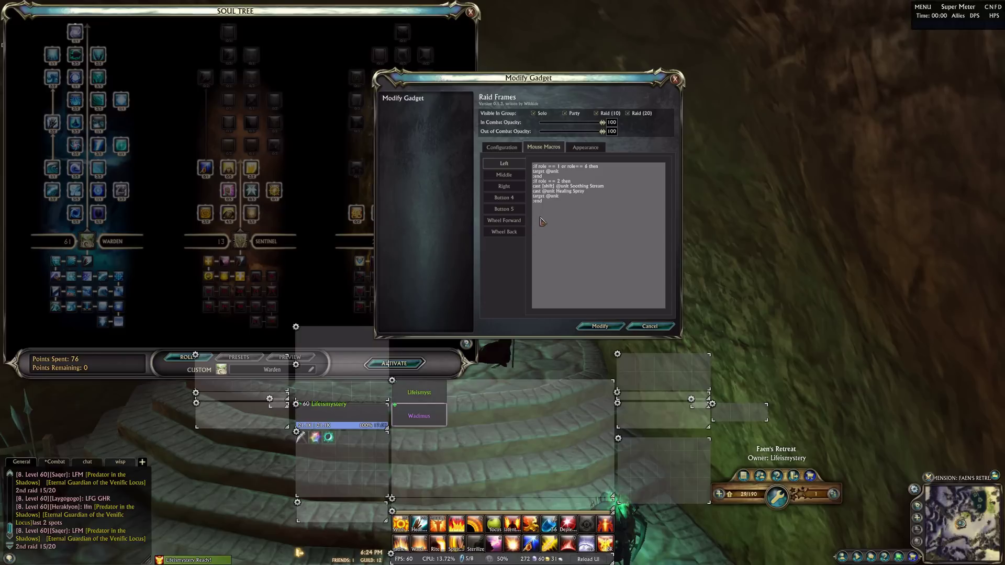
left_click_drag(559, 197, 530, 201)
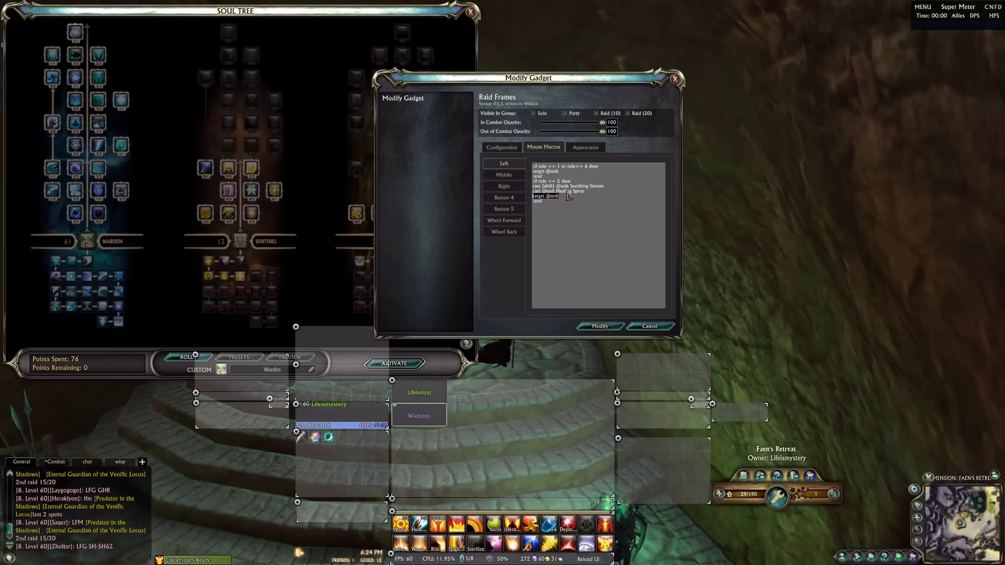